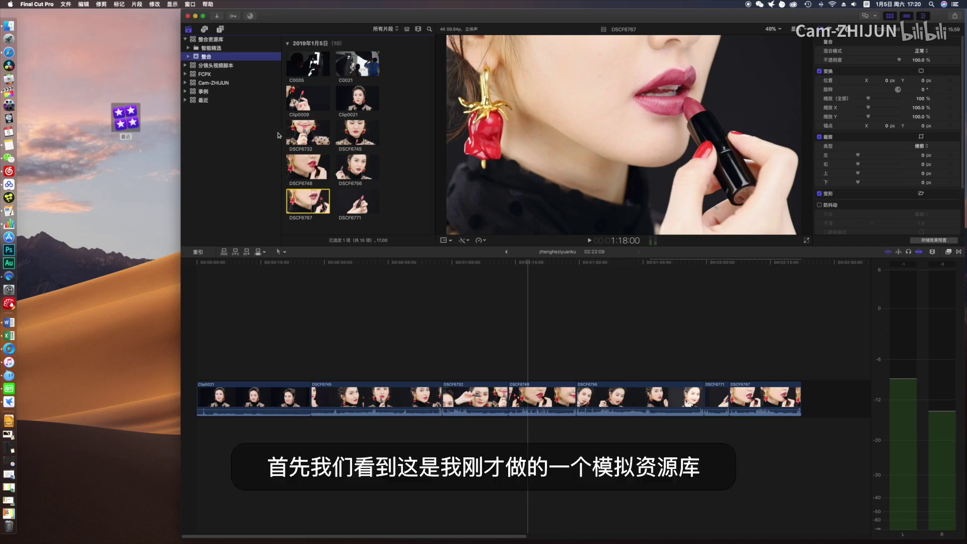
click(242, 56)
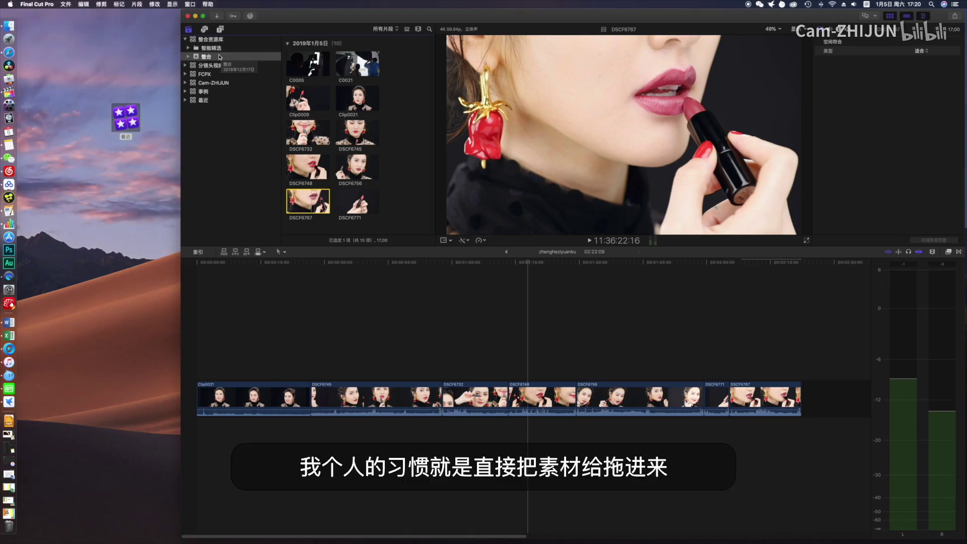
click(389, 276)
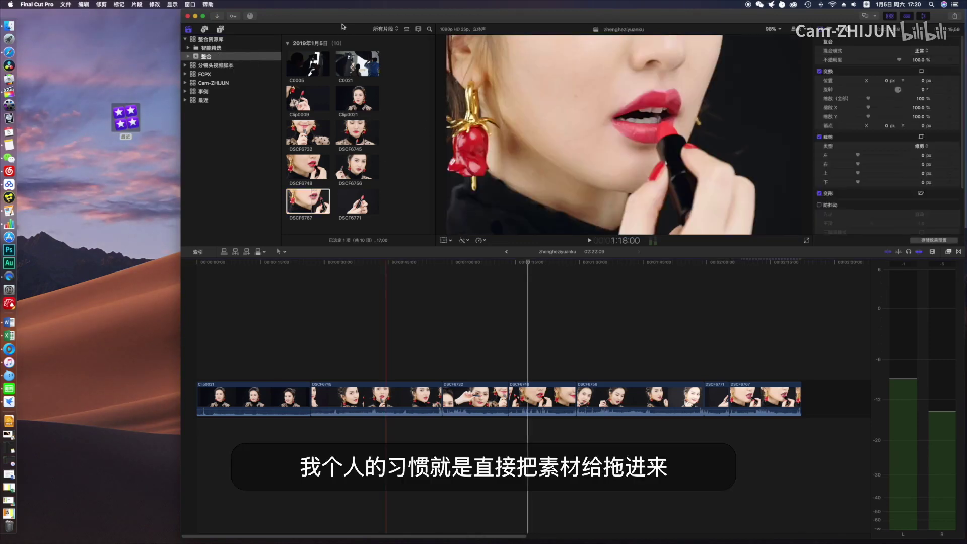
key(super+1)
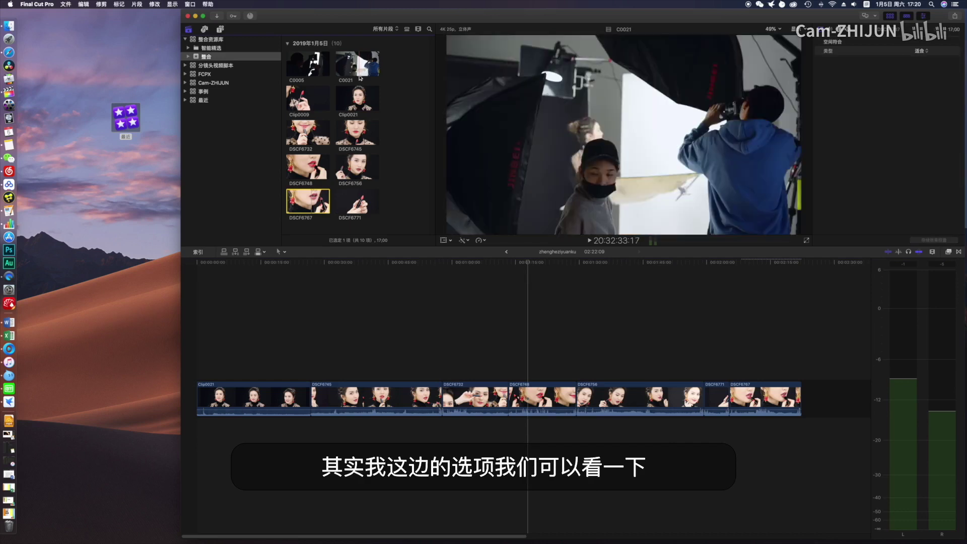
Open media import, compare the options for copying files to the library and leaving them in place, and close it without importing
click(65, 4)
key(super+i)
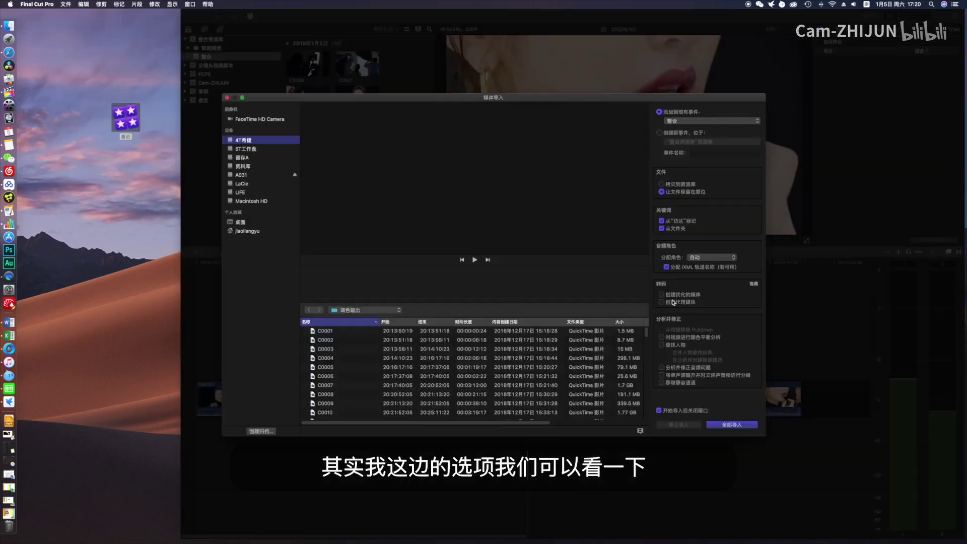
click(670, 185)
click(673, 193)
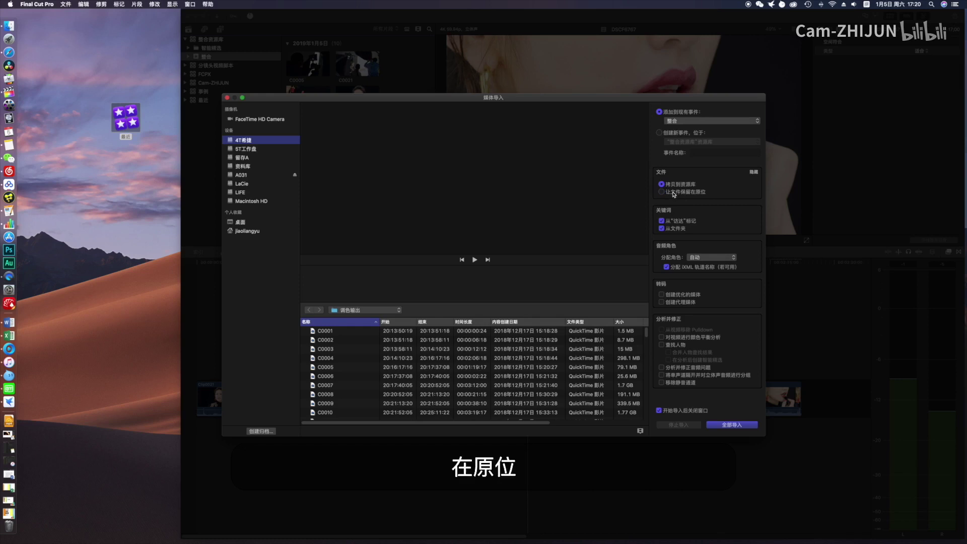
click(228, 98)
Reveal the source file of Clip0021 in Finder, look through its 调色输出 folder, and close that window
click(359, 100)
right_click(363, 99)
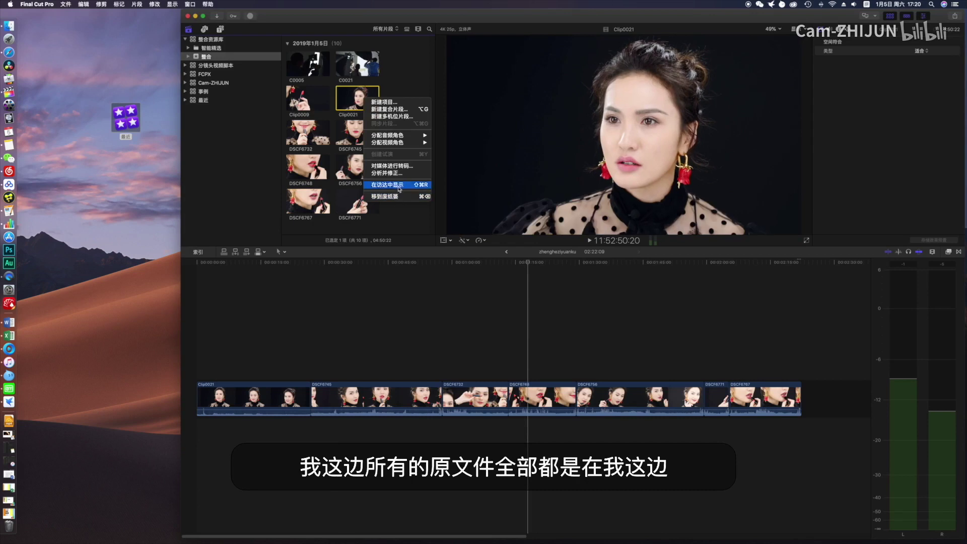
click(400, 186)
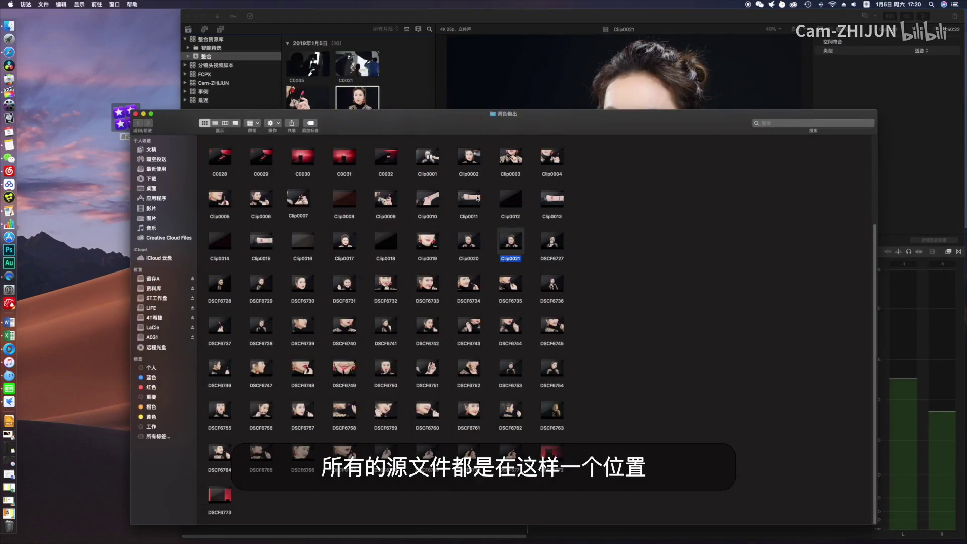
scroll(386, 338, up, 3)
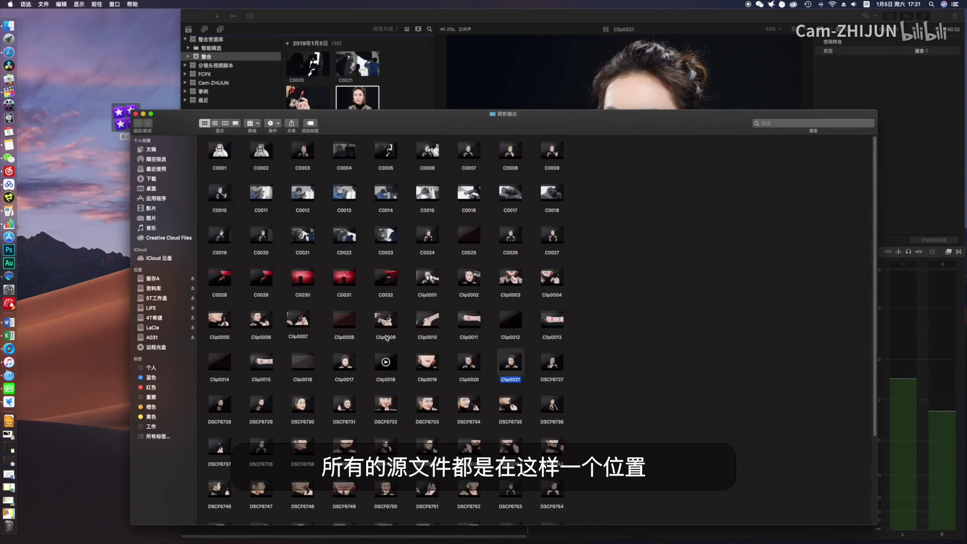
click(136, 114)
Move the 整合资源库 library file lower on the desktop and preview it to check its size
drag(127, 119, 129, 159)
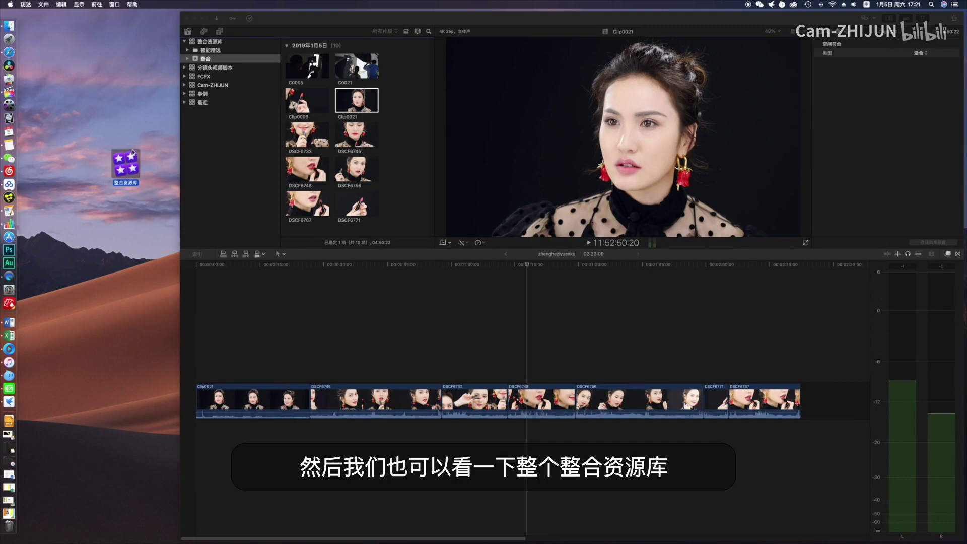
click(128, 171)
key(space)
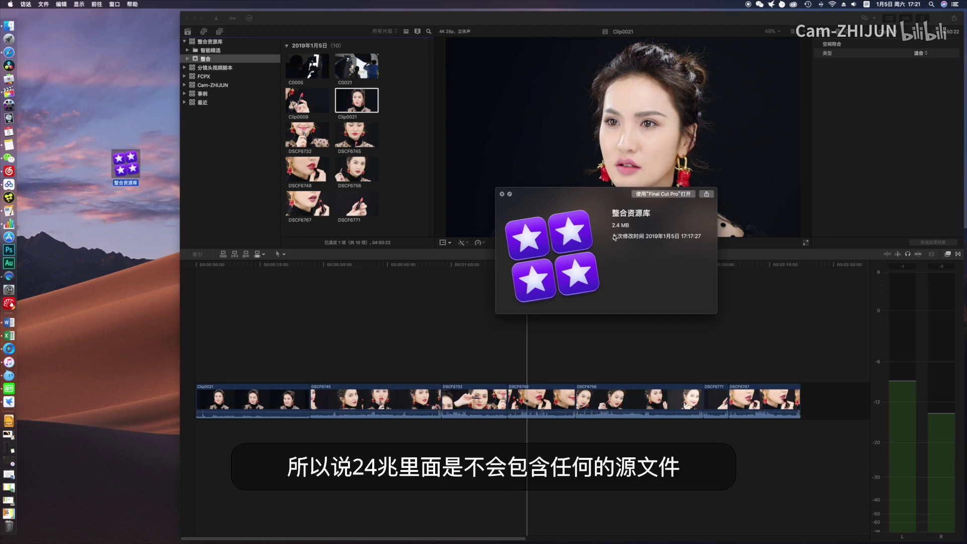
click(506, 194)
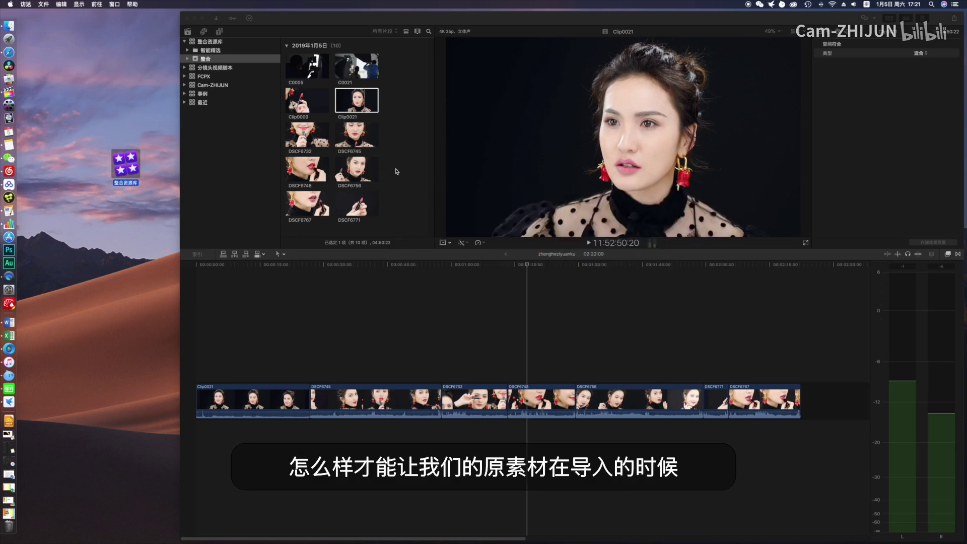
click(356, 134)
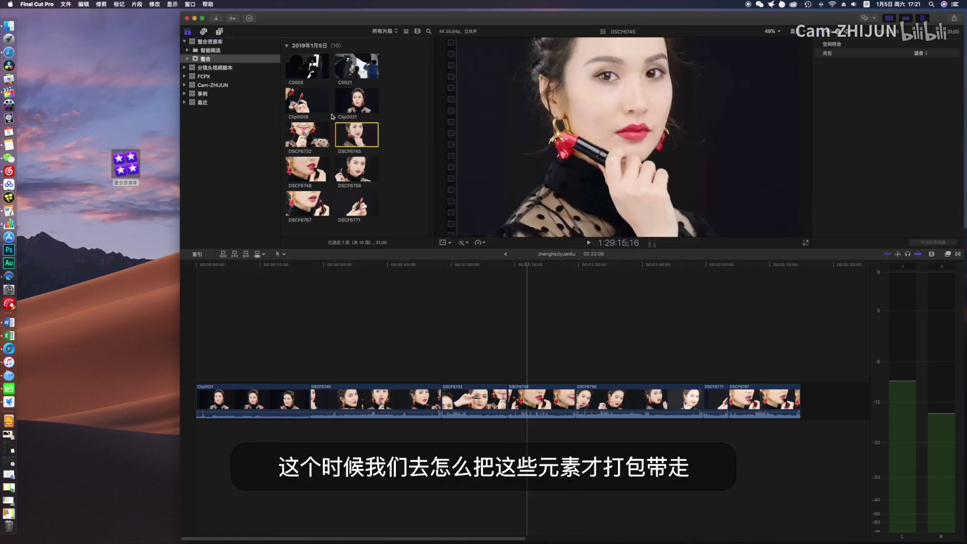
click(357, 134)
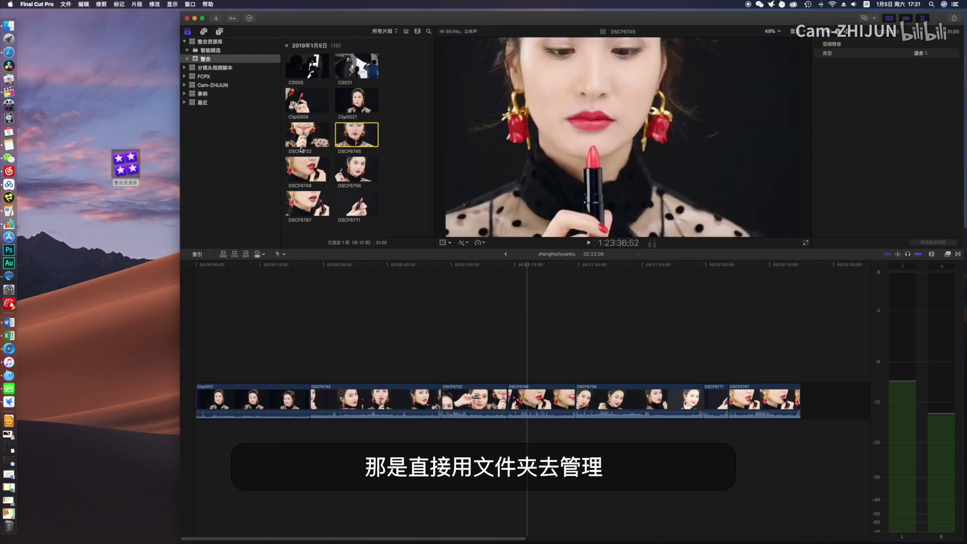
Consolidate the original media into the 整合资源库 library, leaving out both optimized and proxy media
click(203, 43)
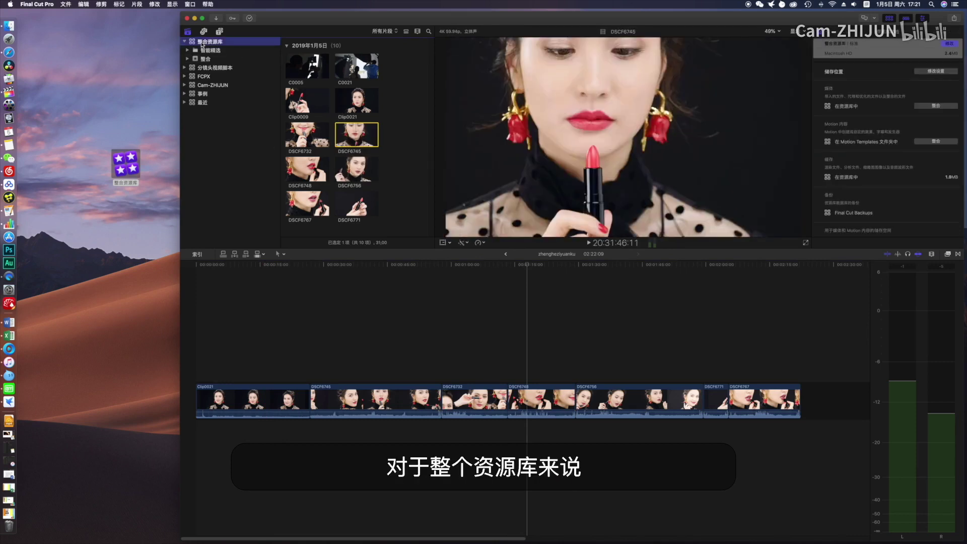
click(202, 44)
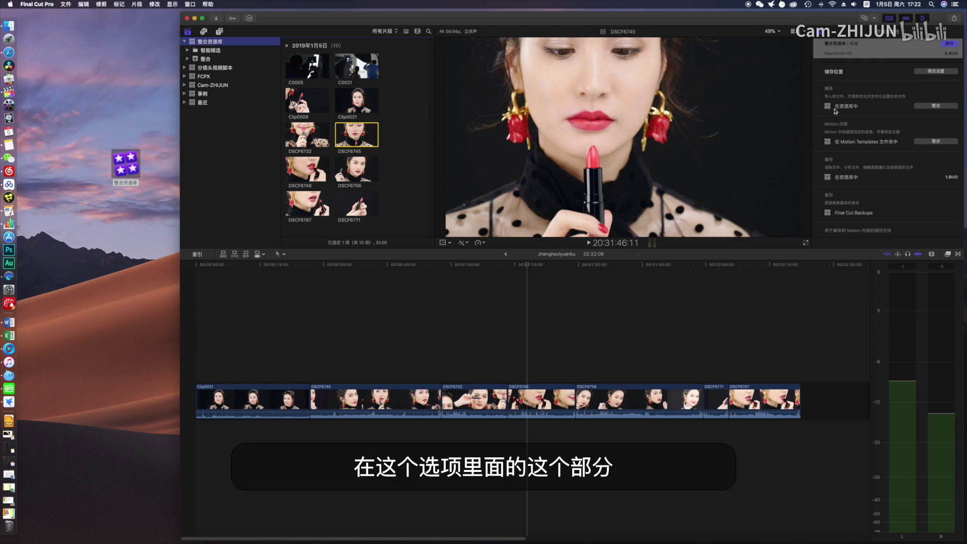
click(931, 106)
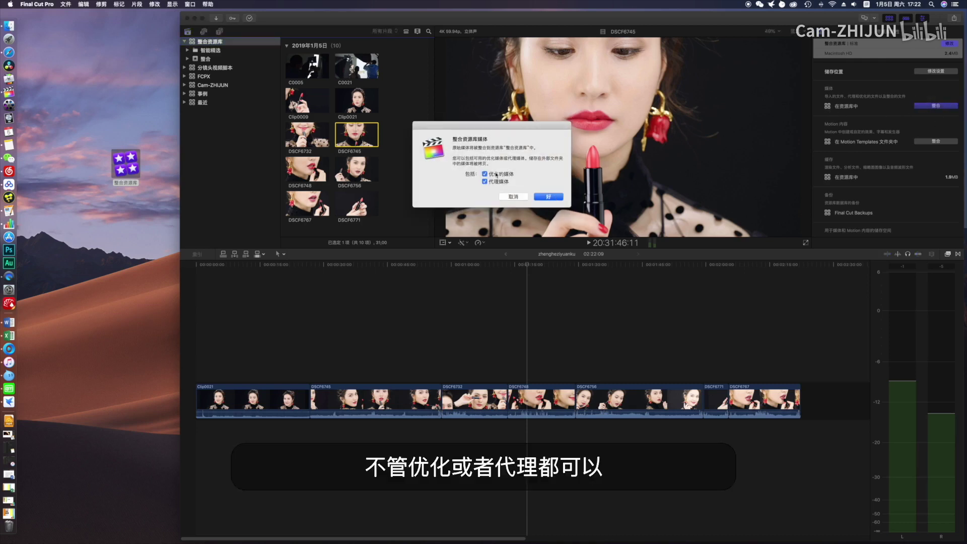
click(495, 174)
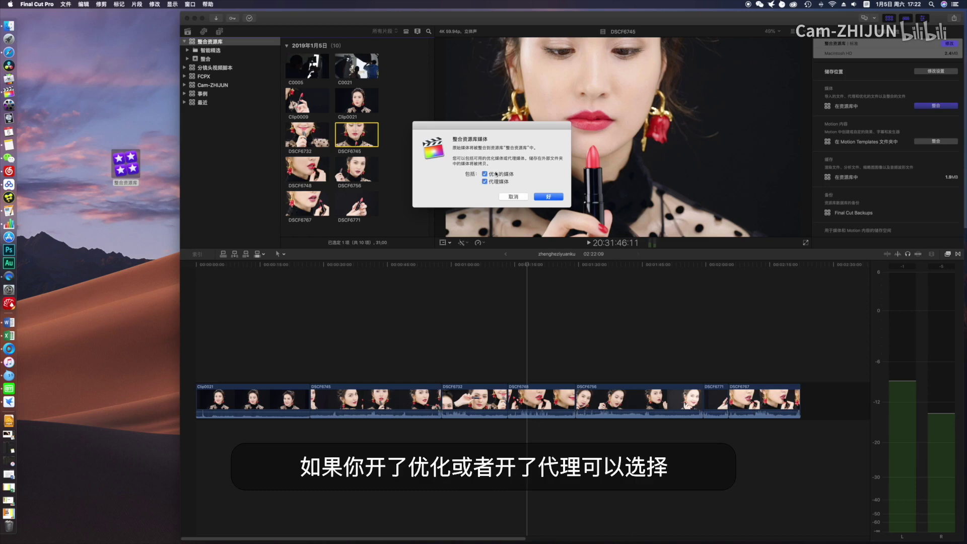
click(485, 182)
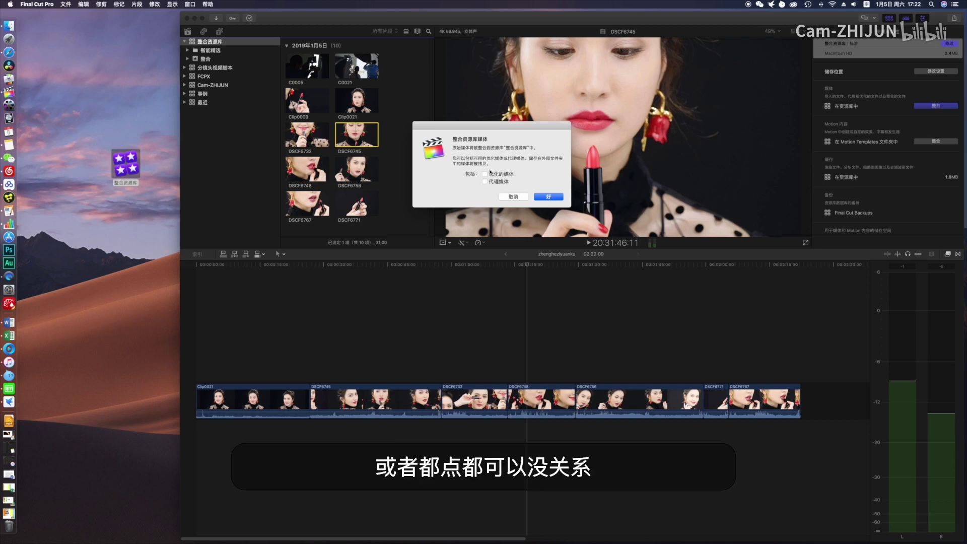
click(543, 200)
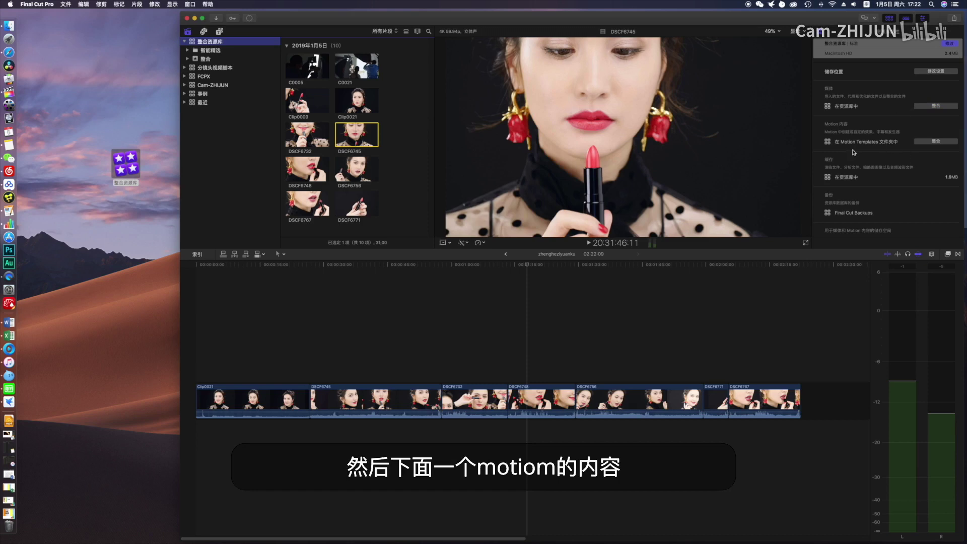
Try to consolidate the 整合资源库 library's Motion content
click(936, 142)
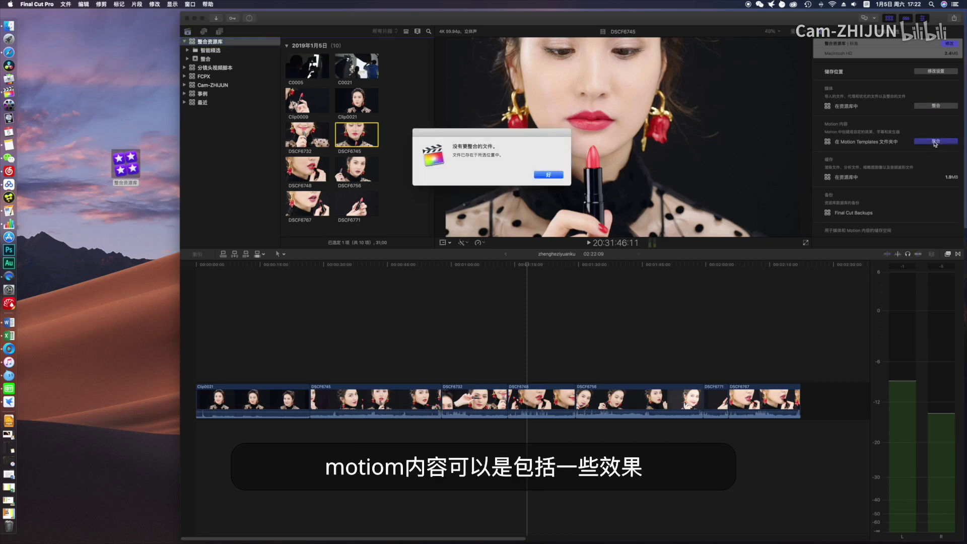
click(561, 177)
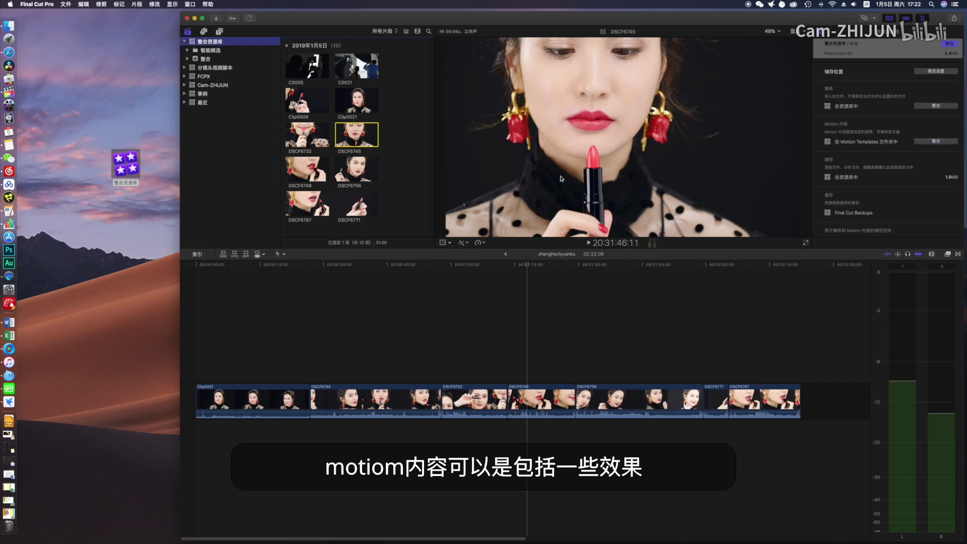
click(939, 141)
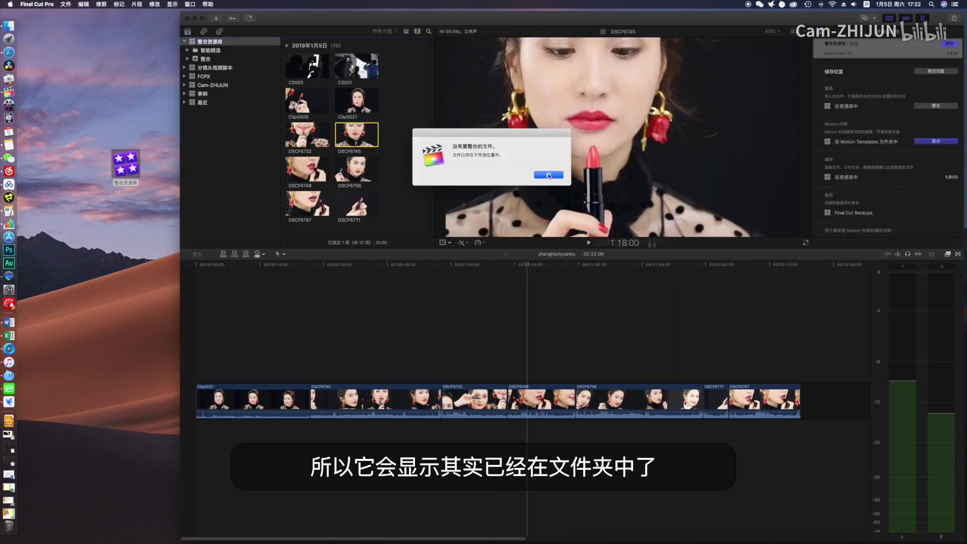
click(542, 175)
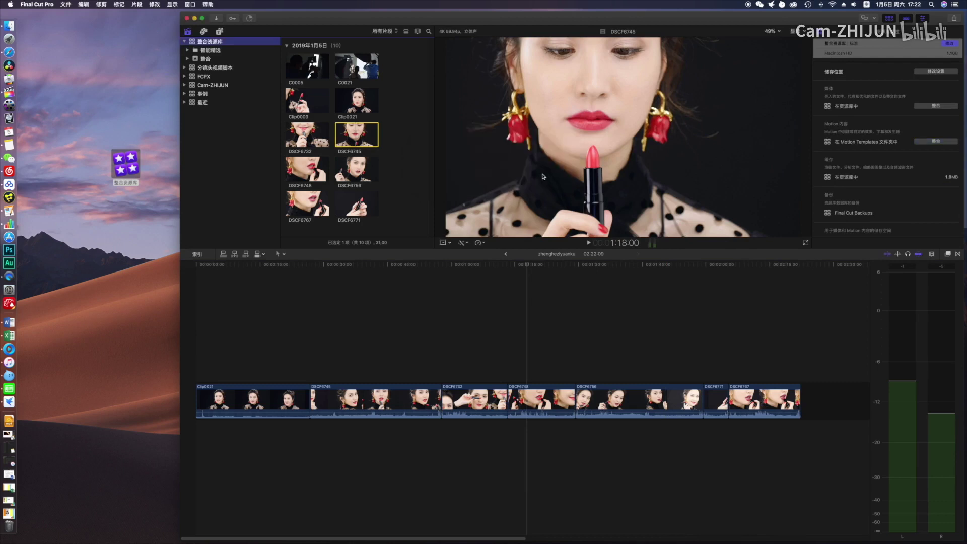
Check the progress of the media management job in the background tasks and close the task window
click(249, 19)
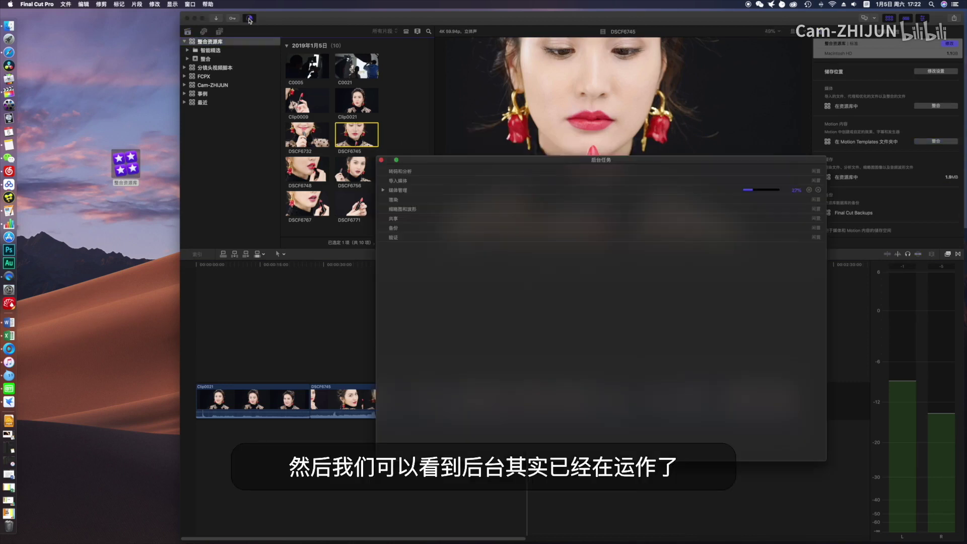
click(382, 190)
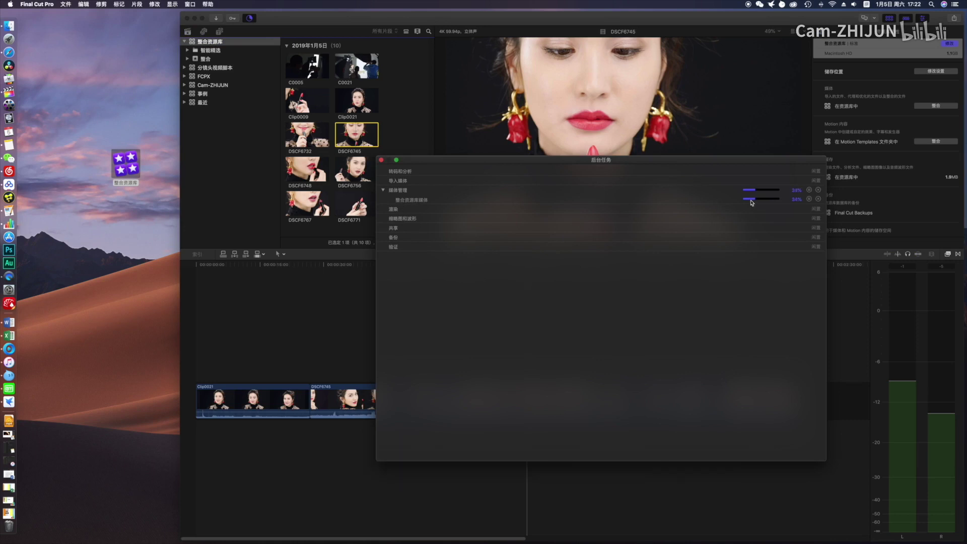
click(381, 160)
Preview the 整合资源库 library file on the desktop to see how its size has changed
click(132, 166)
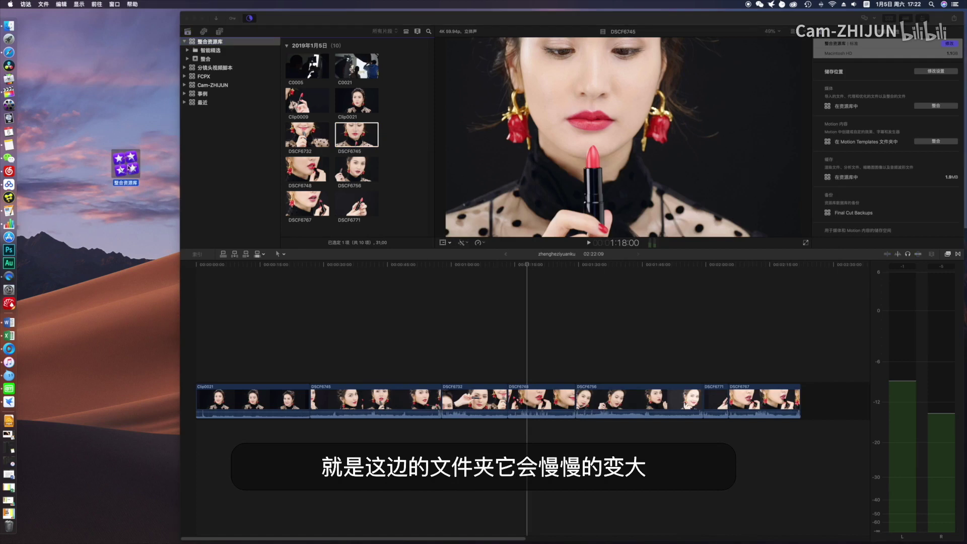
key(space)
key(space)
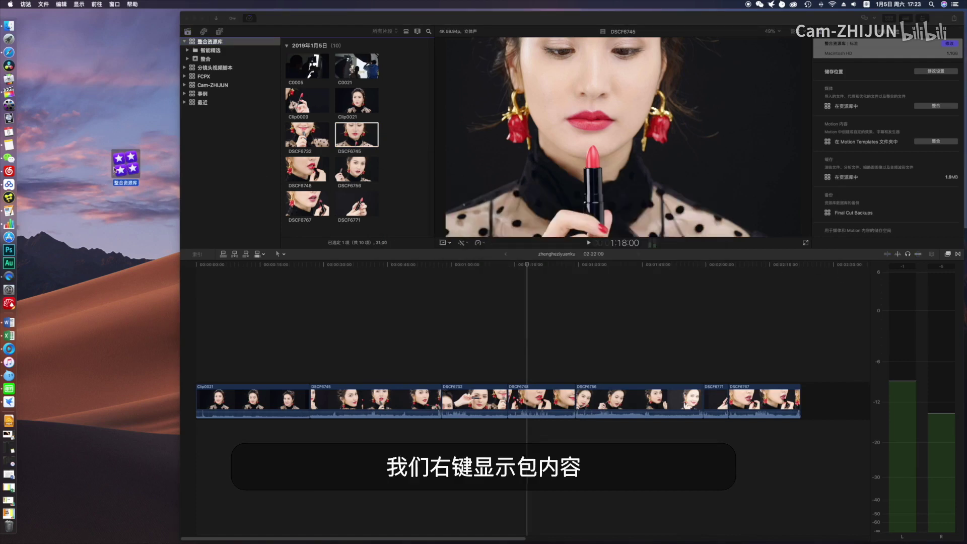
Show the package contents of the 整合资源库 library file and inspect the clips in the 整合 event's Original Media folder
right_click(120, 158)
click(155, 183)
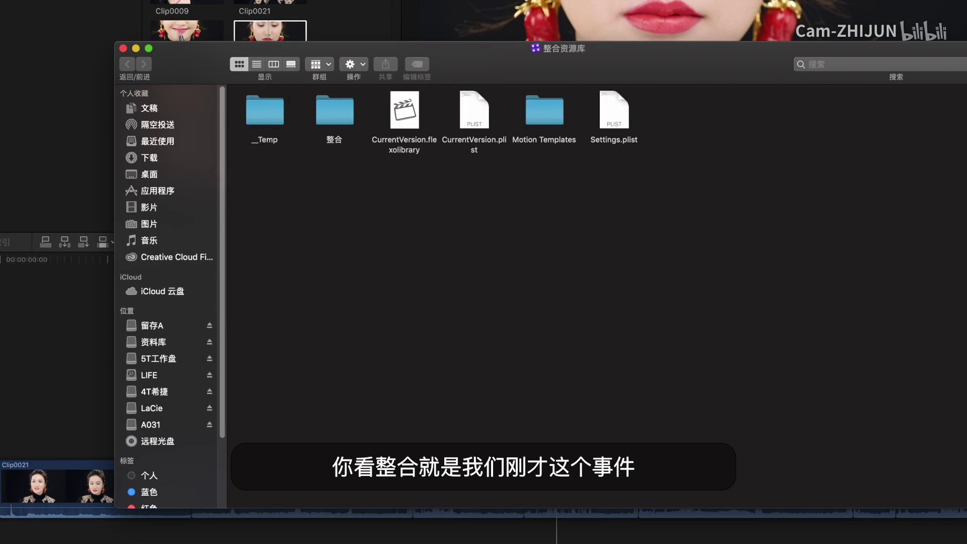
double_click(344, 120)
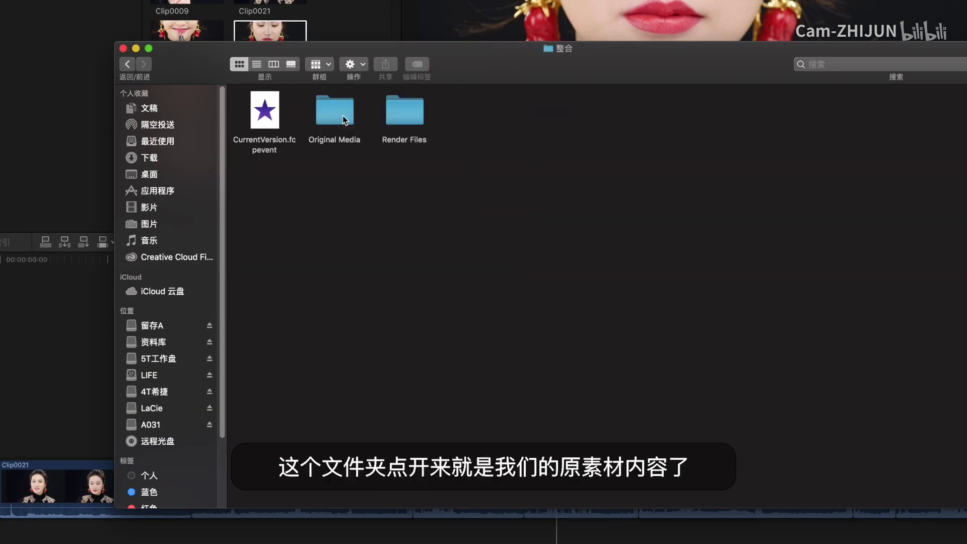
click(330, 121)
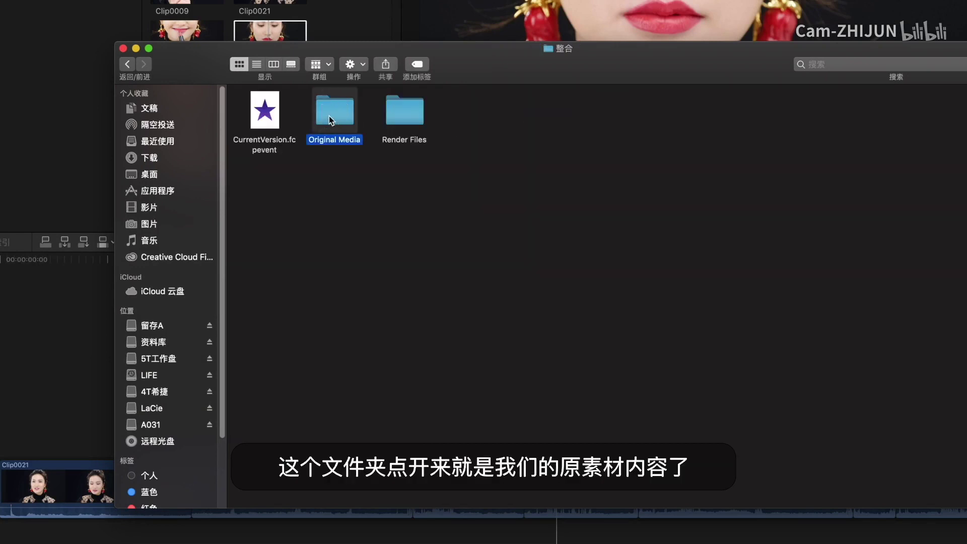
double_click(331, 120)
click(280, 117)
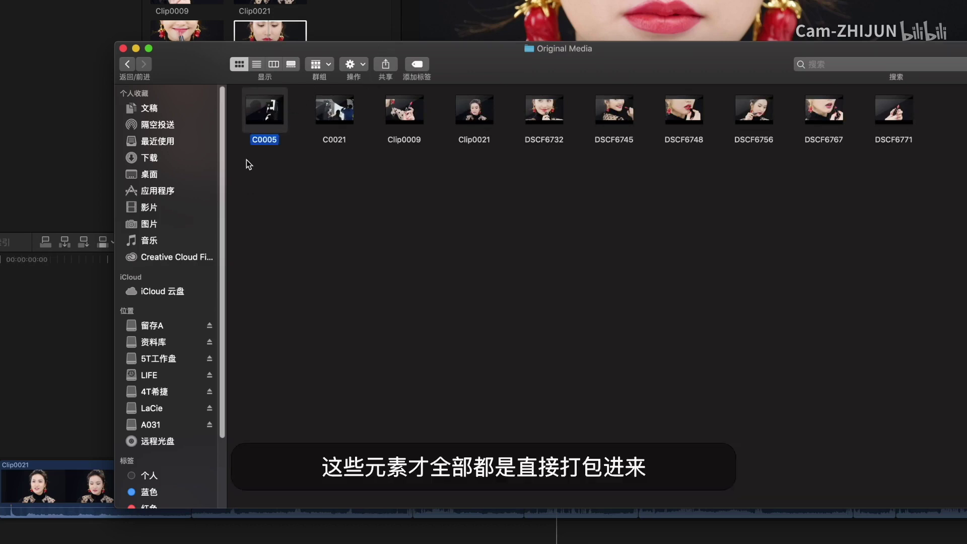
drag(932, 202, 302, 128)
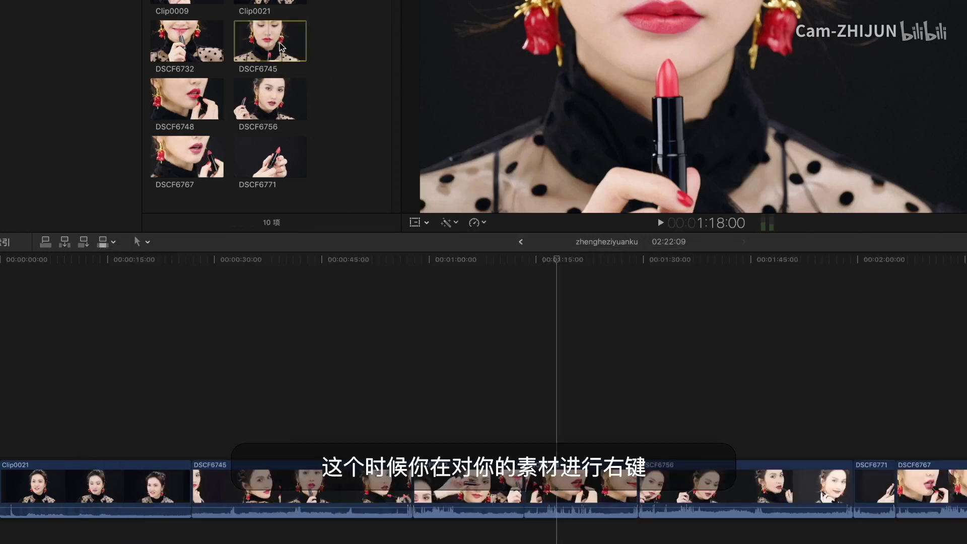
Reveal clip DSCF6745 in Finder from the browser to check its file location, and close the Finder window
right_click(274, 40)
click(335, 187)
drag(524, 267, 356, 256)
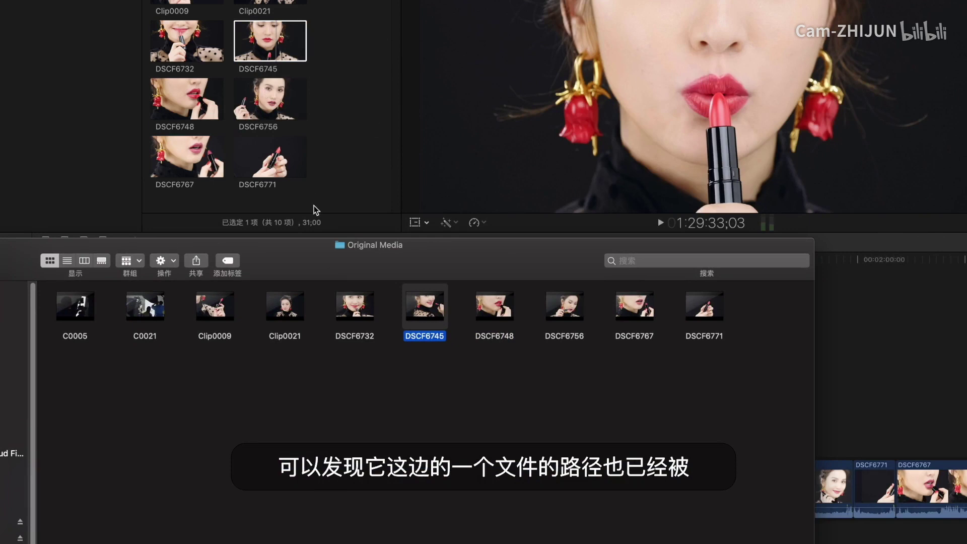
key(super+w)
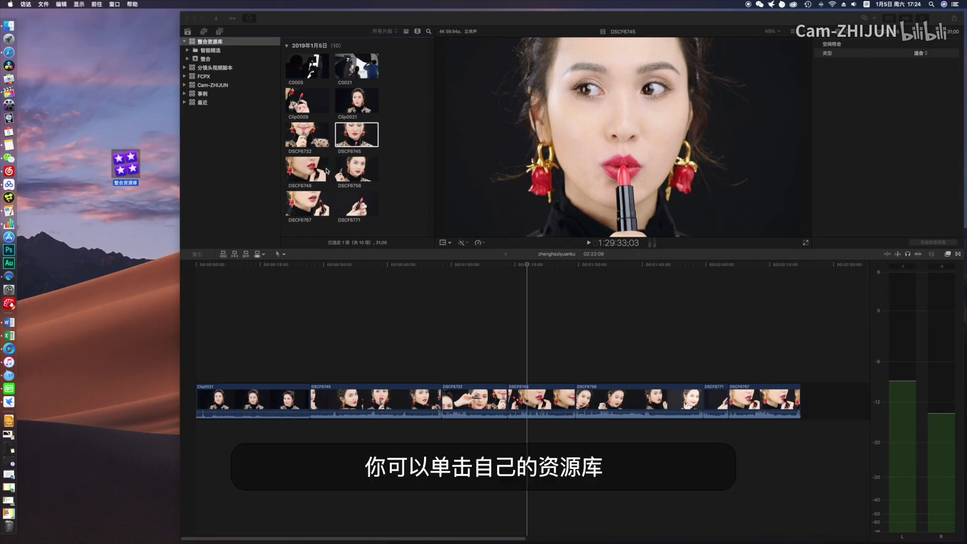
View the storage location properties of the 整合资源库 library, and open the effects browser beside the timeline to view the installed effects
click(218, 43)
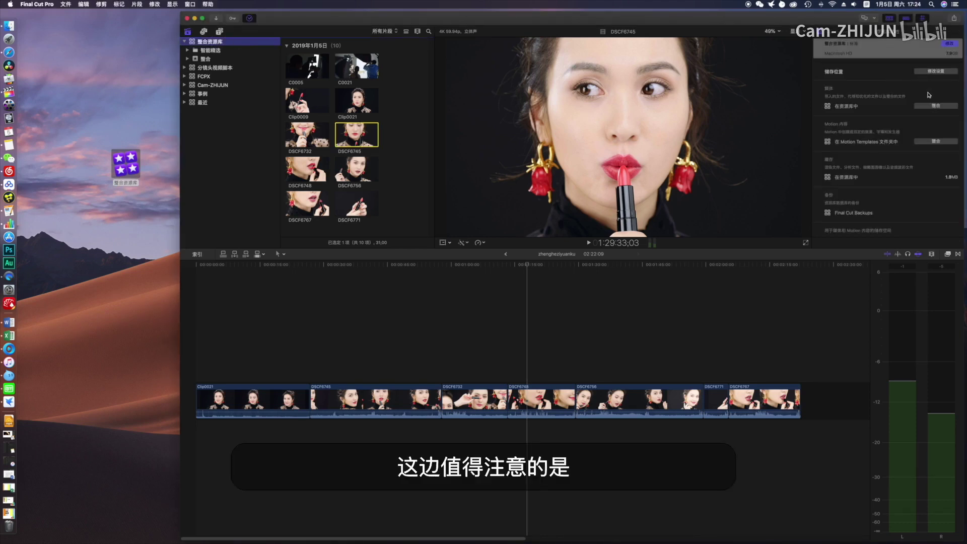
click(456, 298)
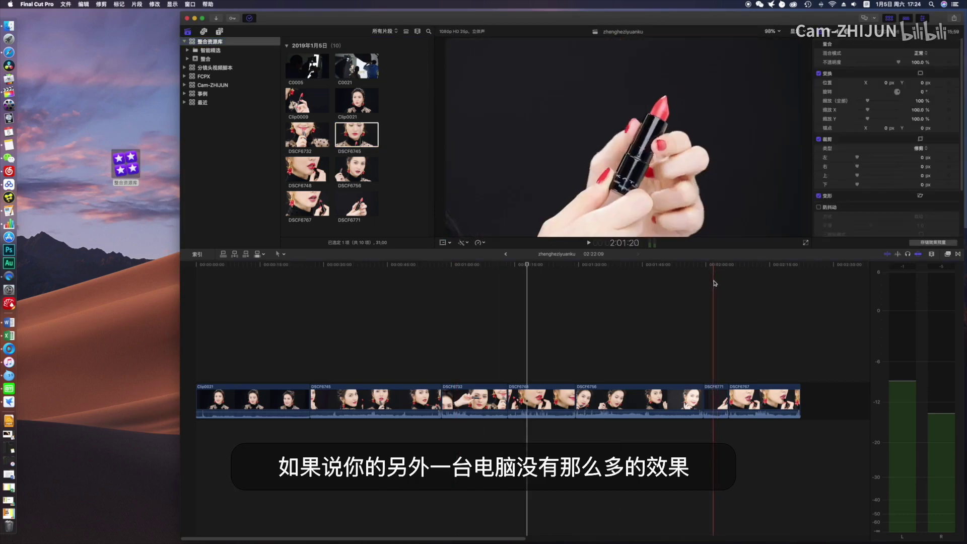
click(947, 254)
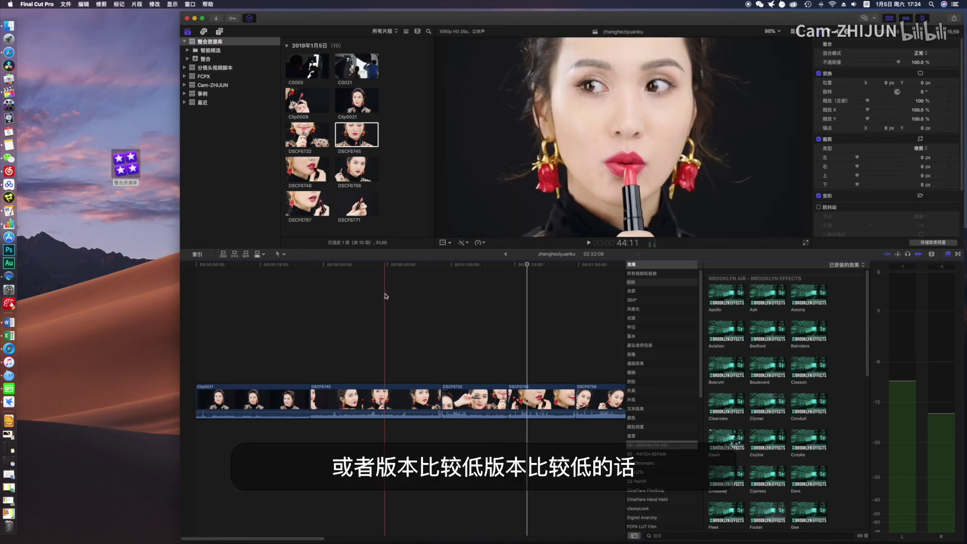
click(321, 222)
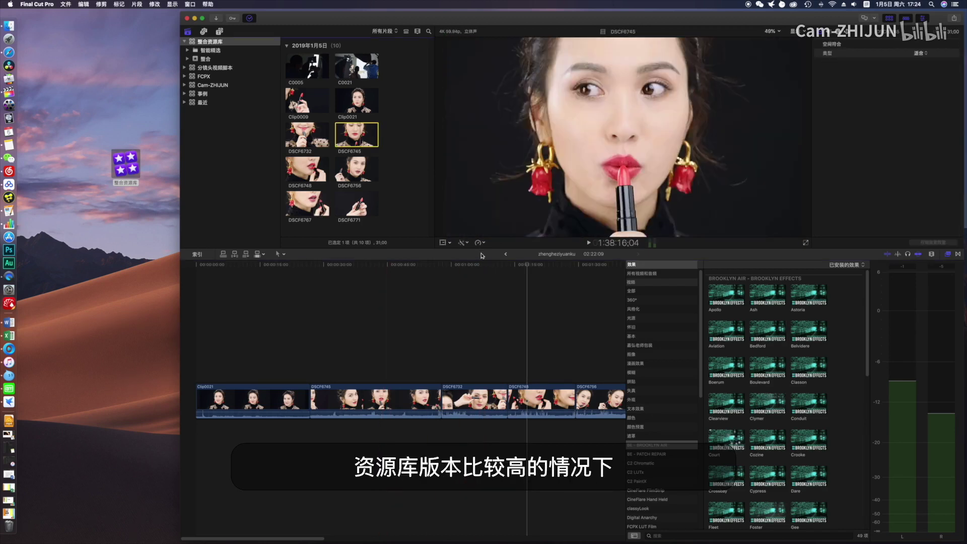
Add a cross dissolve (交叉叠化) transition at the cut between clips DSCF6745 and DSCF6732 in the timeline
click(514, 366)
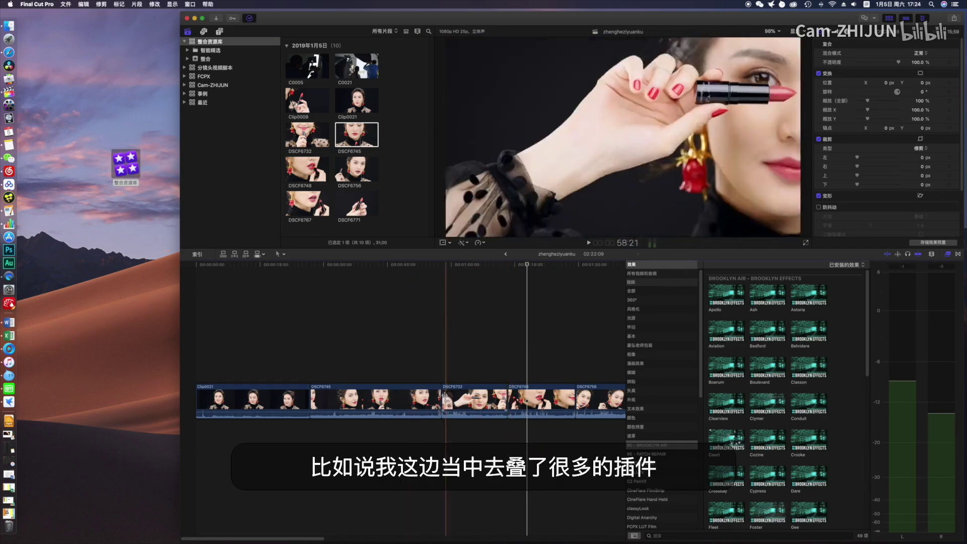
key(super+t)
key(Return)
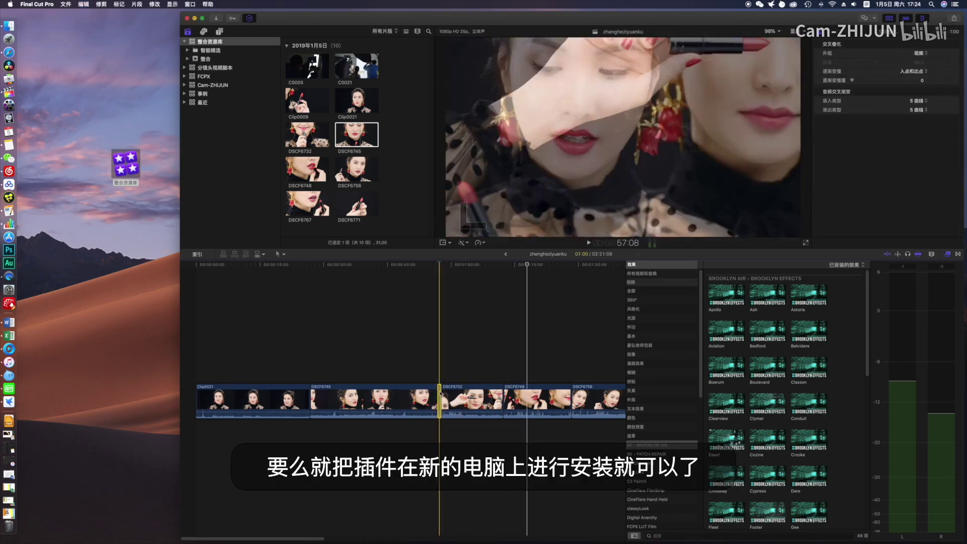
click(523, 379)
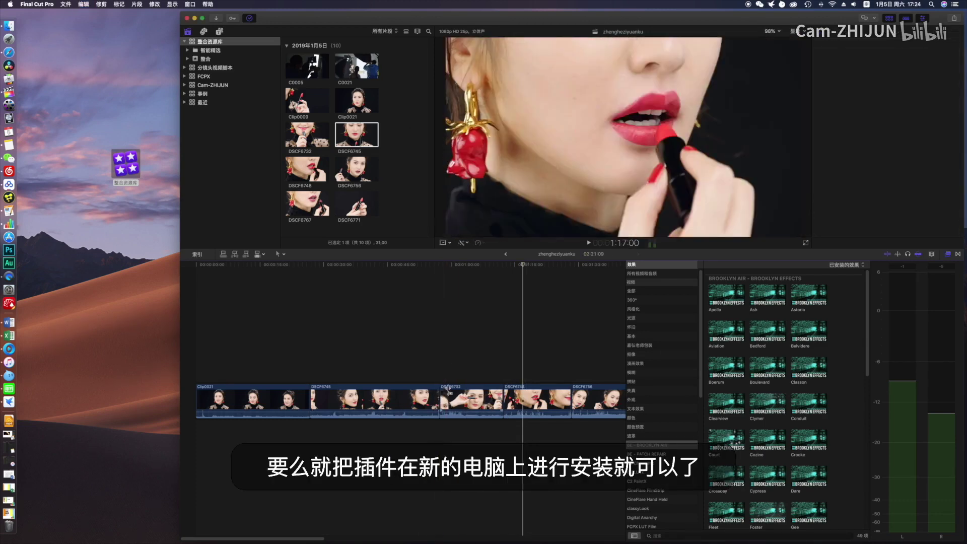